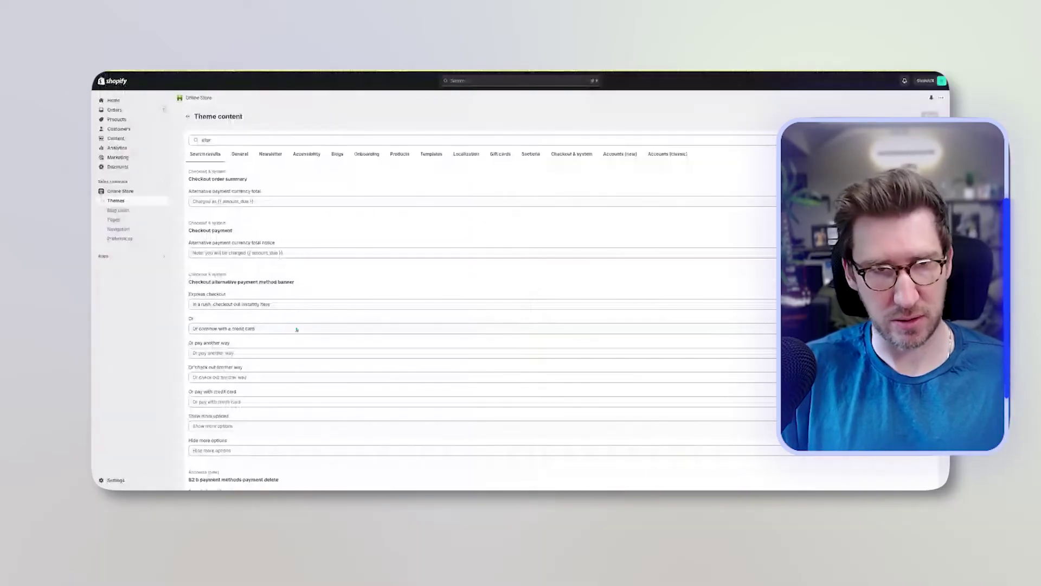
Complete the "Or" text of the alternative payment method banner as "Or continue with a credit card here:", save, and reload the live checkout.
click(297, 329)
text(he)
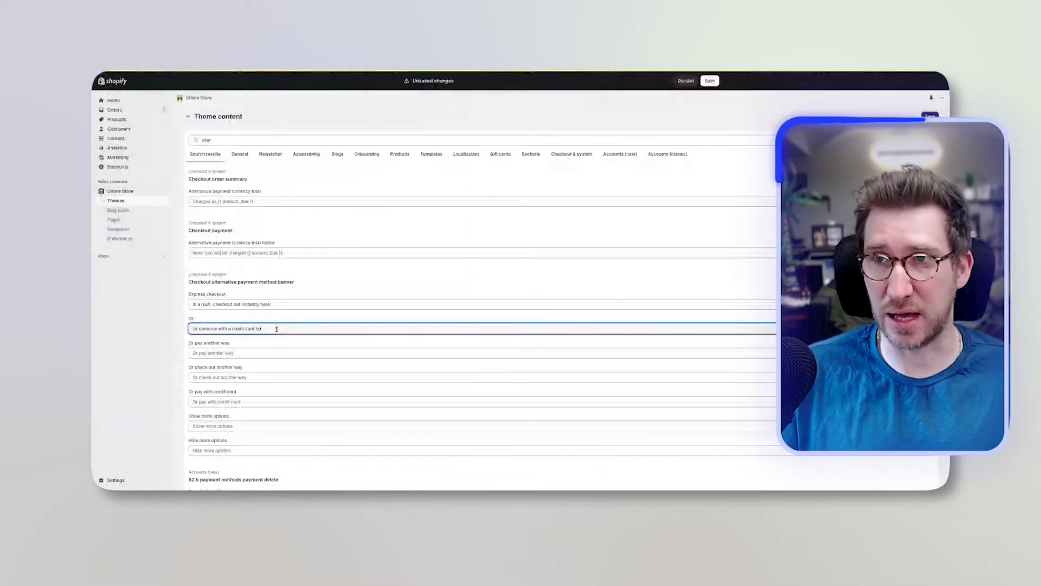
text(re)
key(ctrl+s)
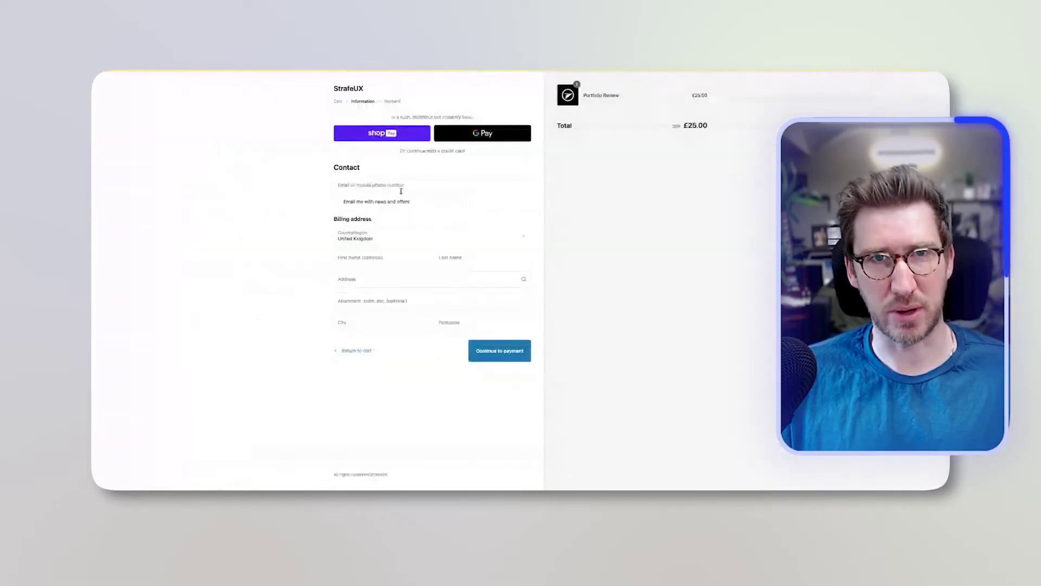
key(ctrl+r)
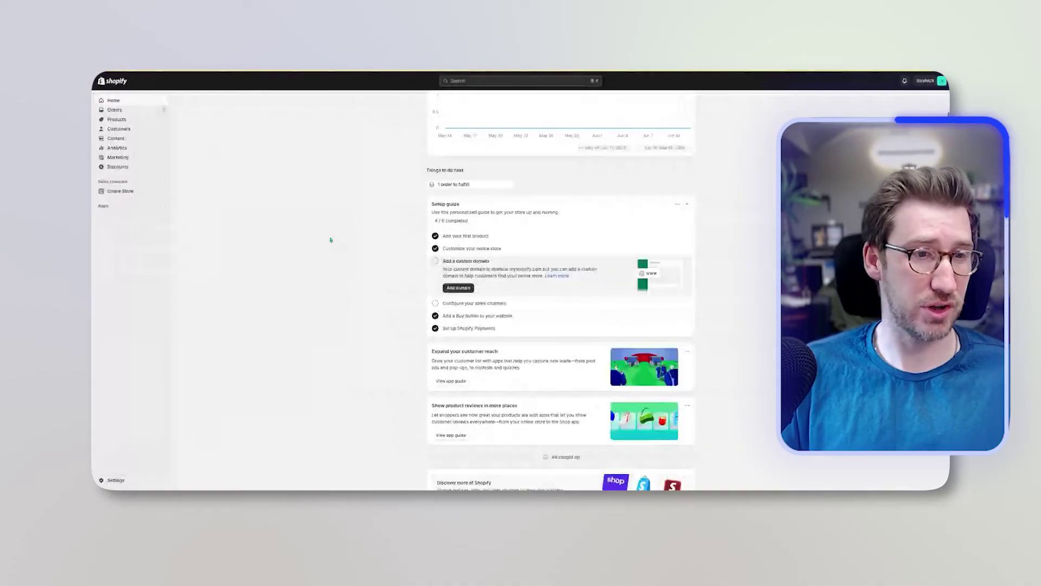
Open the checkout section of the store settings.
scroll(330, 240, up, 1)
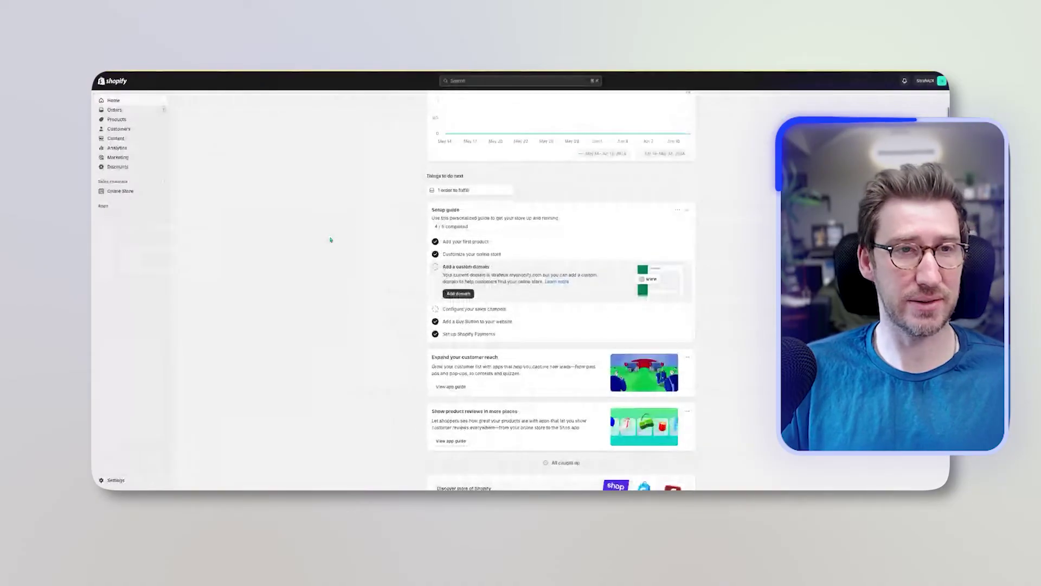
scroll(331, 239, up, 2)
click(116, 480)
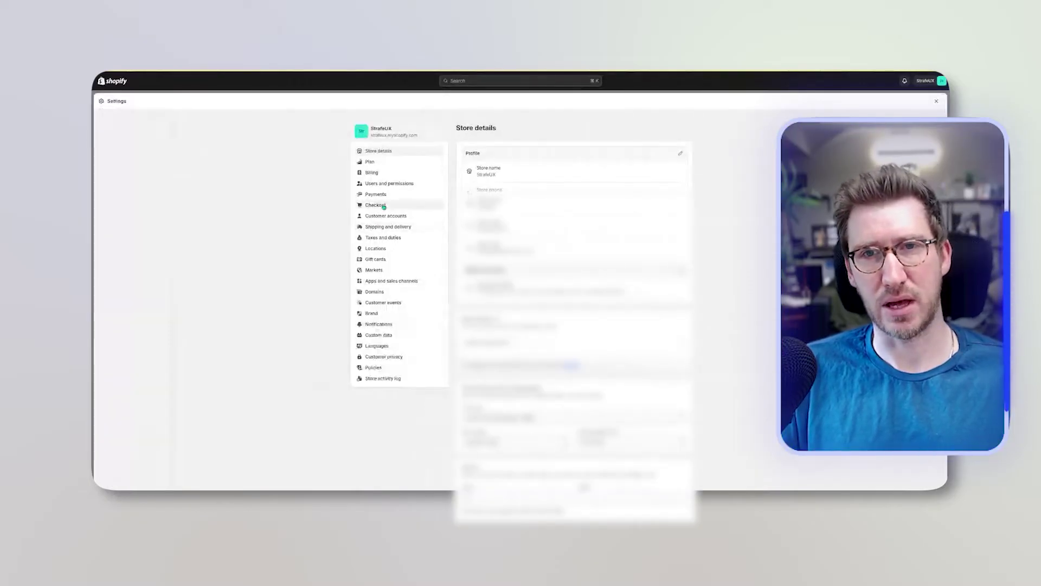
click(383, 206)
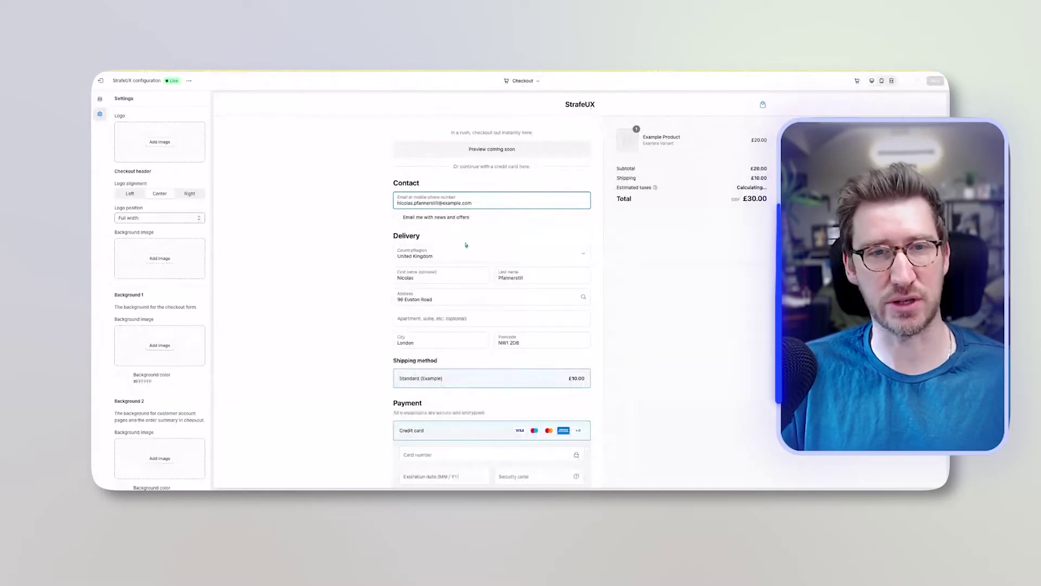
Choose One-page checkout as the checkout layout in the checkout editor's settings.
scroll(481, 314, down, 2)
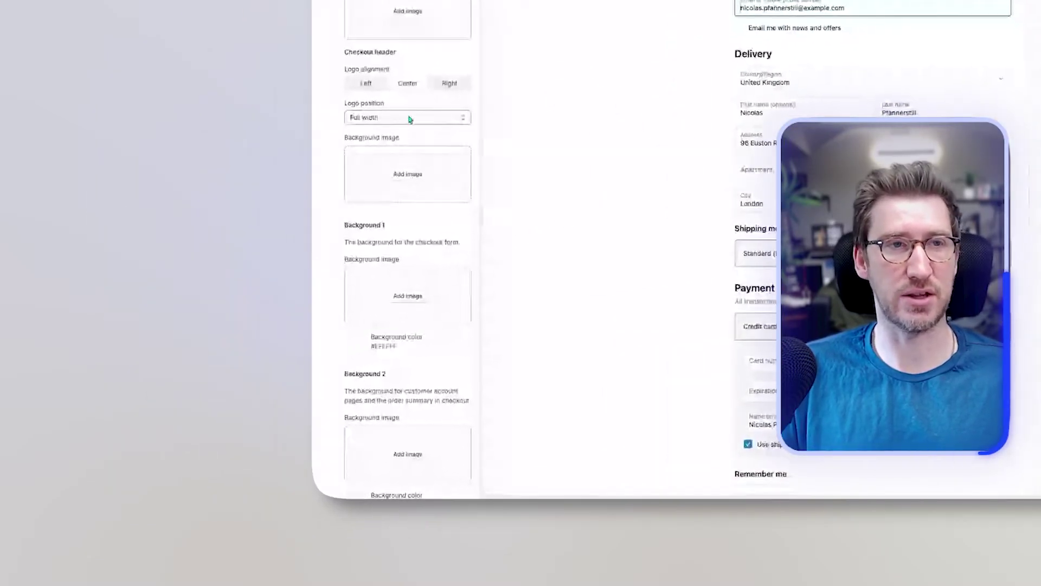
scroll(404, 98, down, 2)
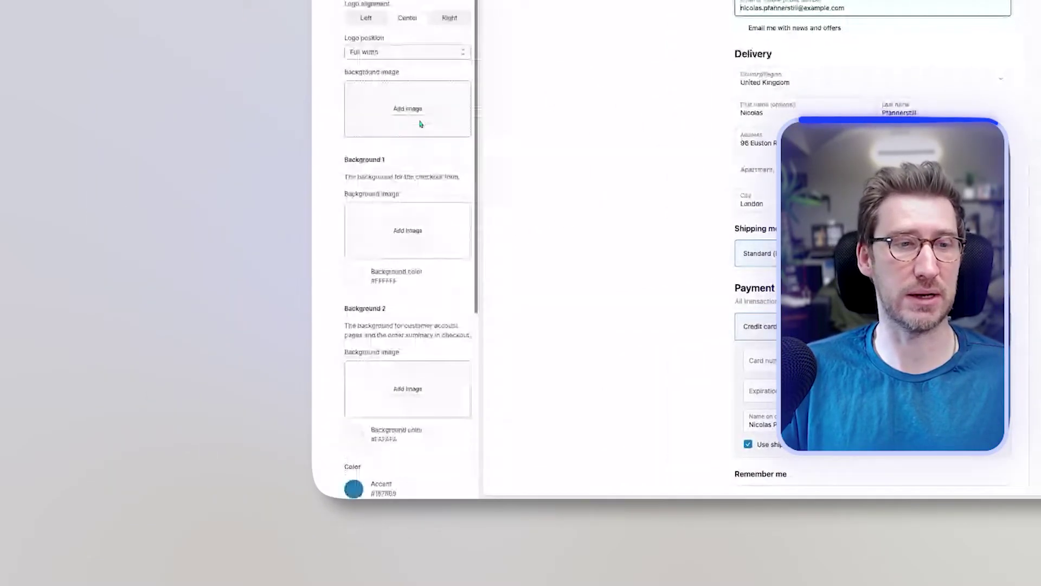
scroll(421, 124, down, 6)
scroll(418, 116, down, 1)
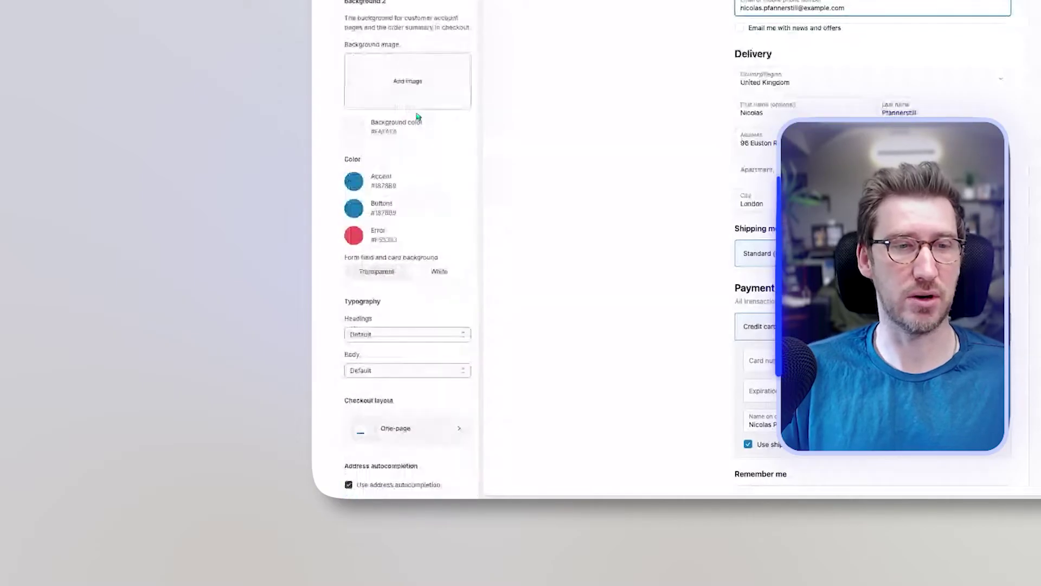
click(450, 432)
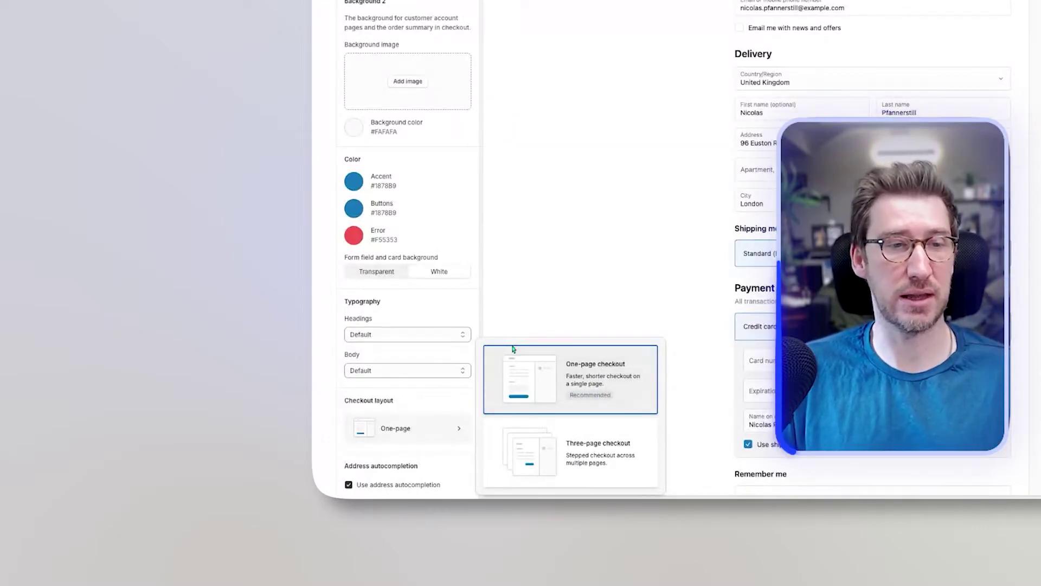
click(607, 383)
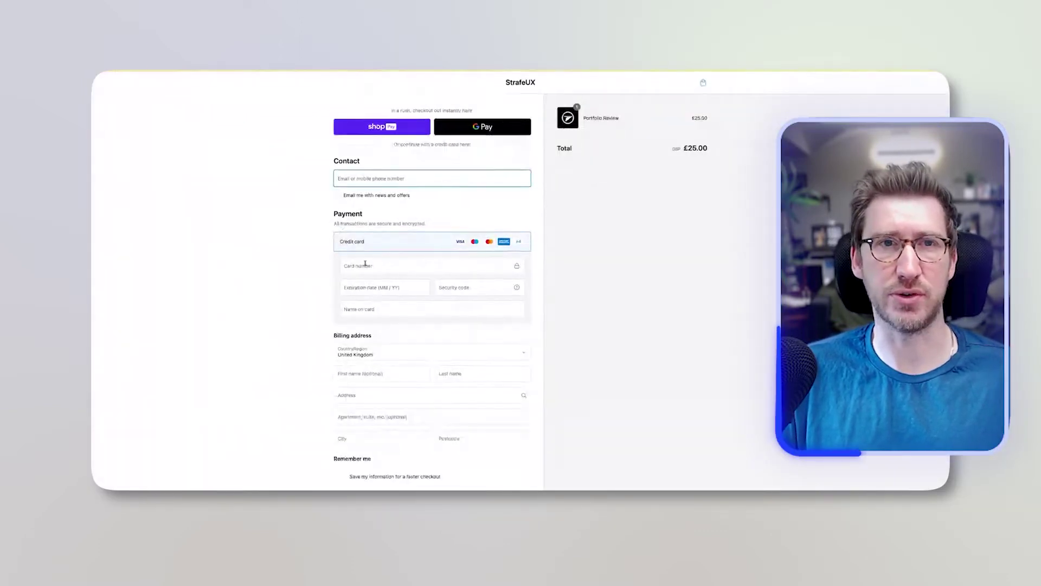
Review the contact, payment and billing sections of the live one-page checkout, and switch the checkout layout to Three-page checkout.
scroll(363, 263, down, 3)
scroll(425, 168, up, 3)
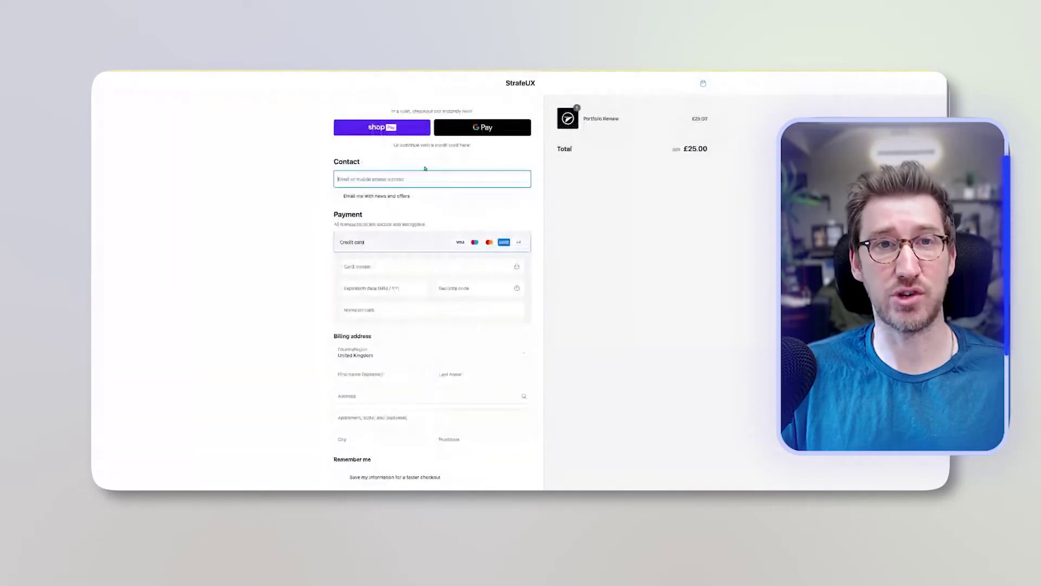
triple_click(391, 112)
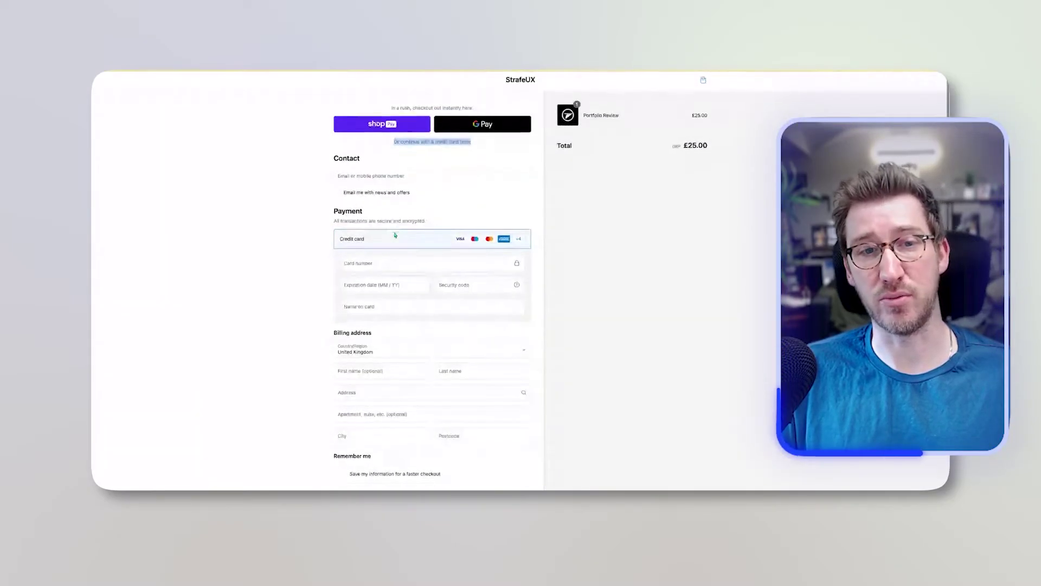
scroll(401, 233, down, 3)
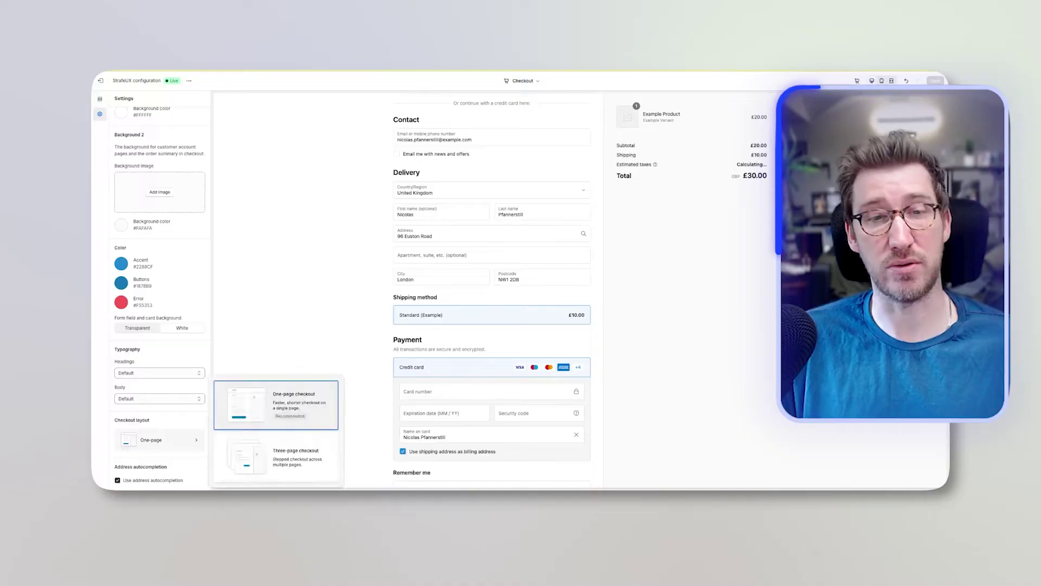
click(298, 454)
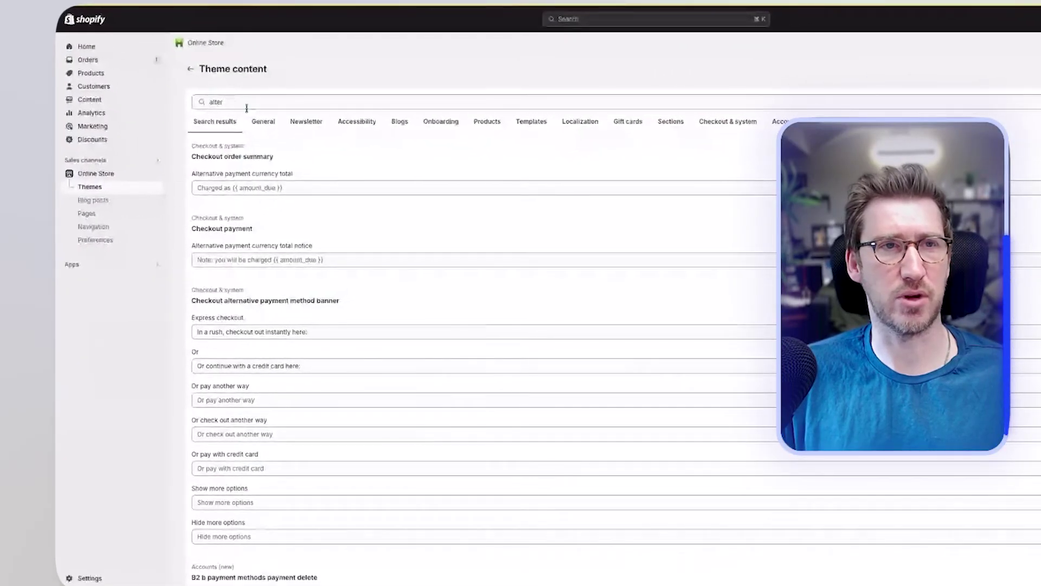
Search the theme content for "payment" and locate the "Continue to payment method" entry under Checkout general.
drag(258, 105, 206, 102)
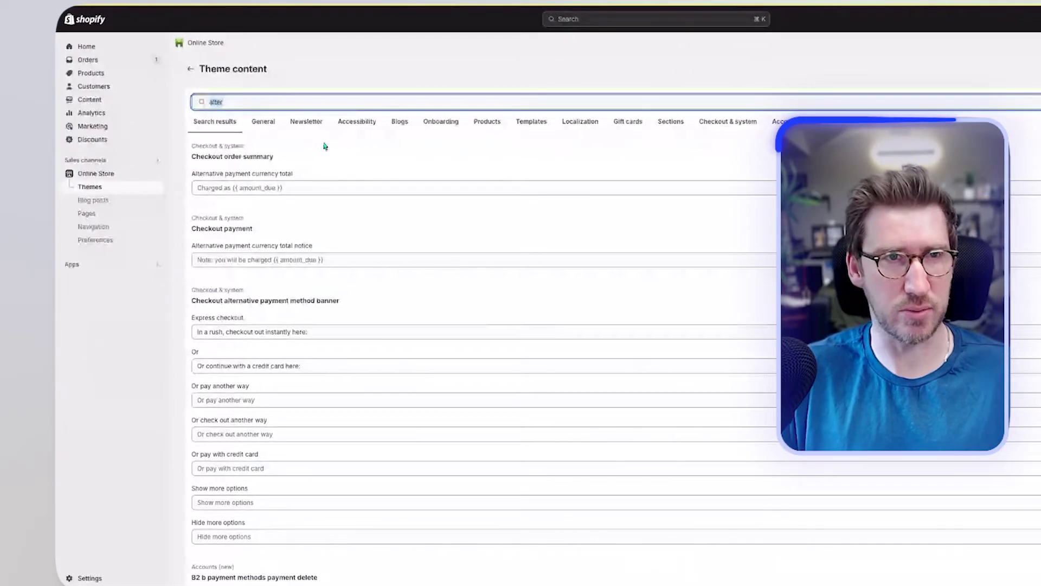
text(payment)
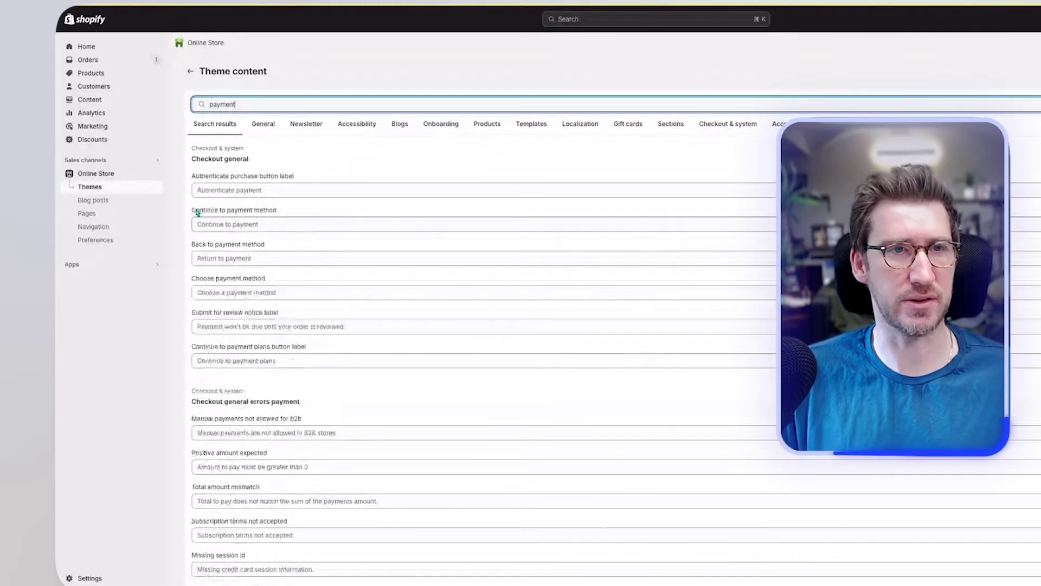
drag(197, 212, 295, 215)
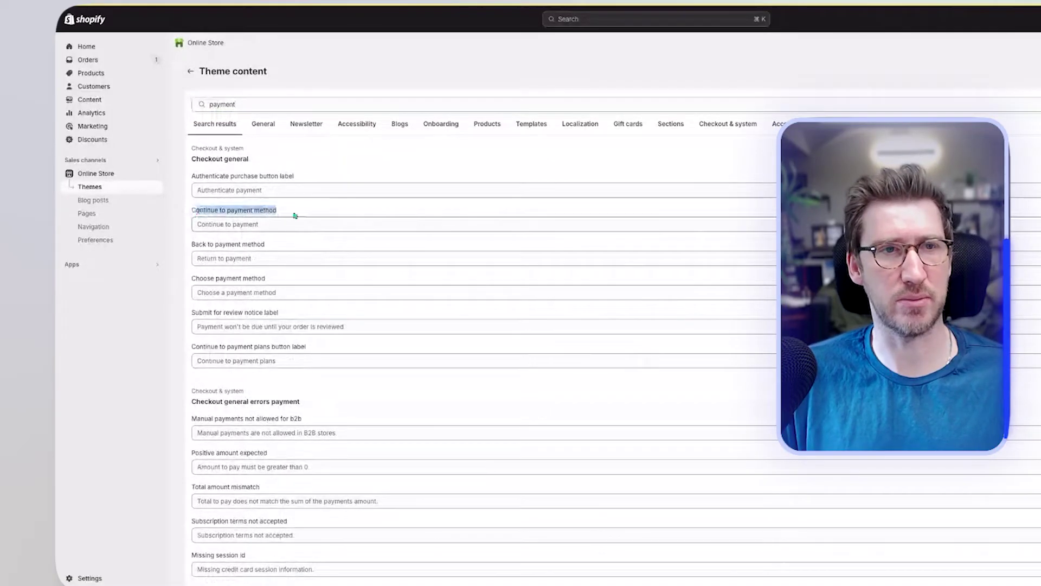
Set the "Continue to payment method" text to "Move to step 2 and enter card details", save, and reload the live checkout.
click(265, 226)
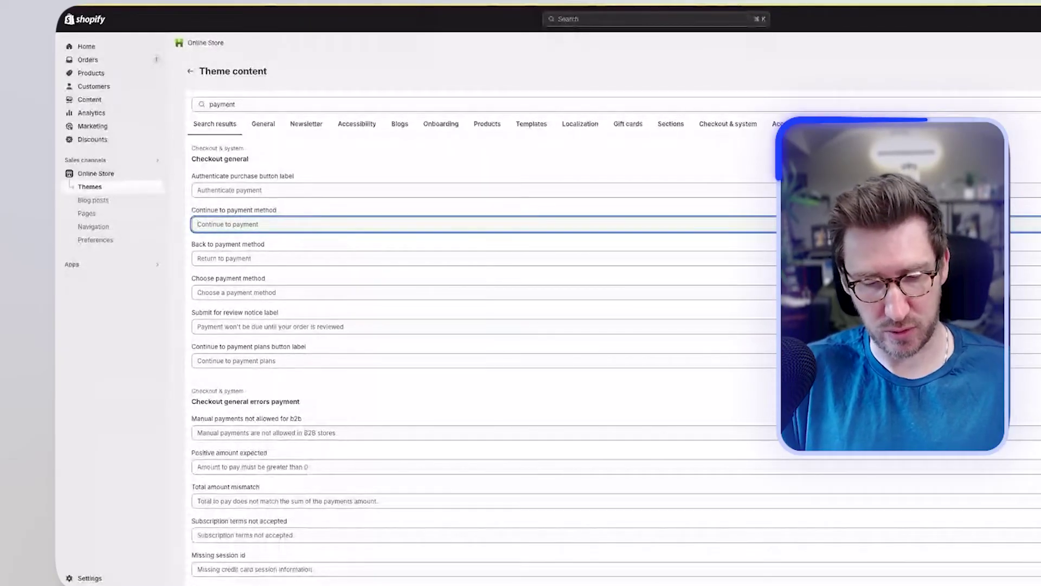
text(Move to step 2 an)
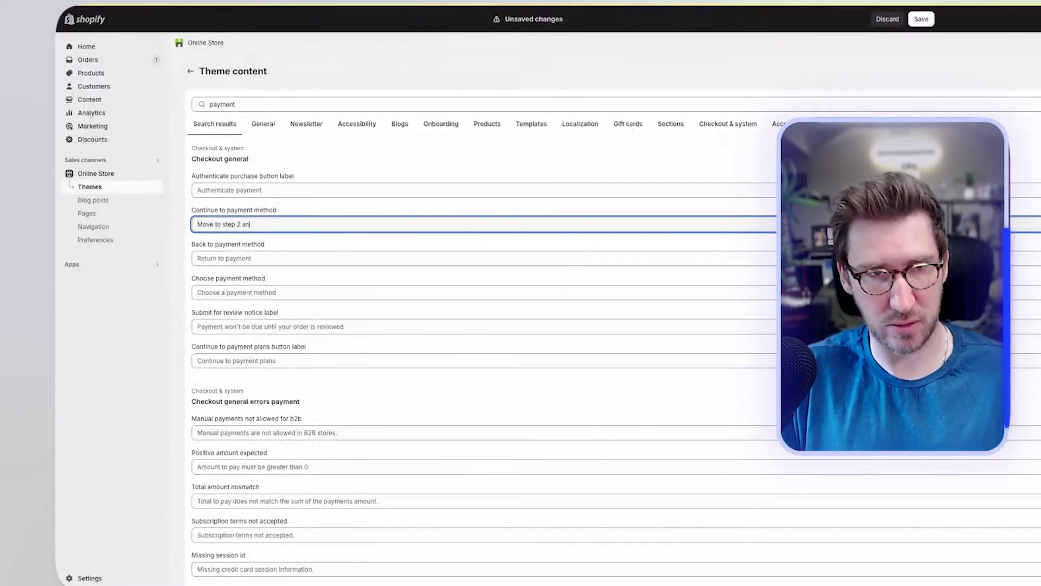
text(d enter card details)
key(ctrl+s)
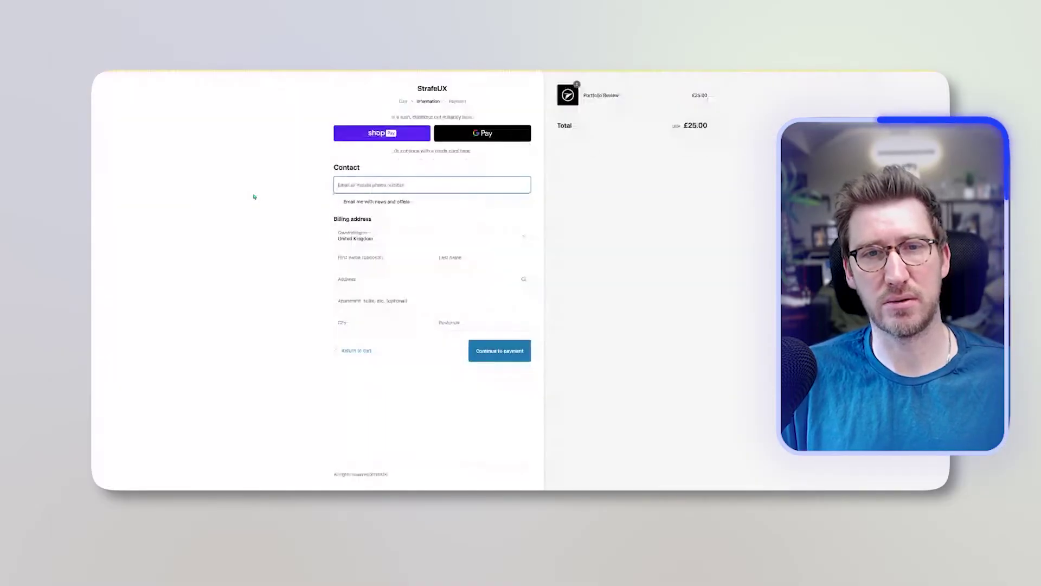
key(ctrl+r)
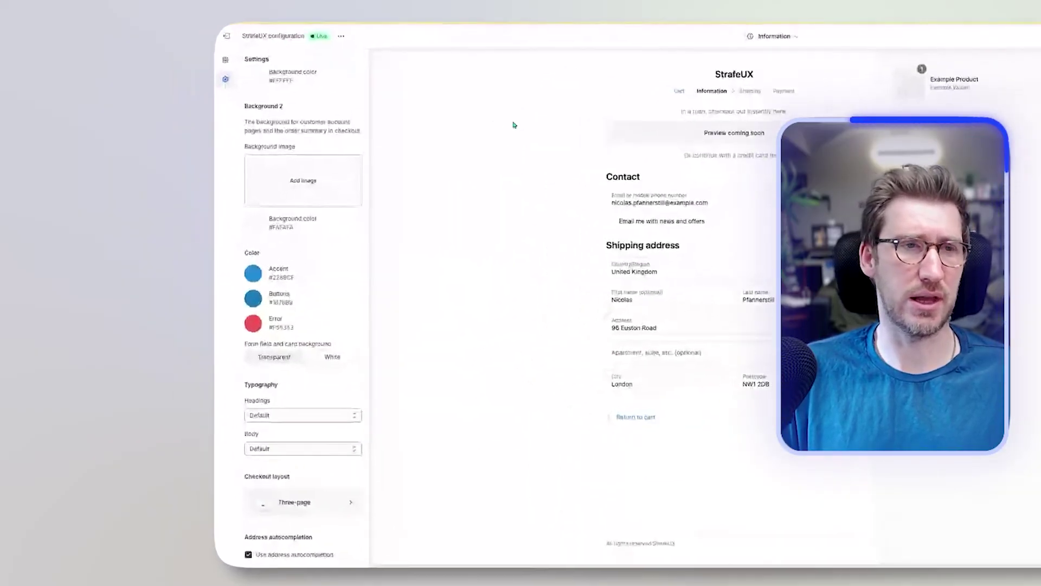
Add the black strafelogo PNG from the store's files as the checkout logo.
scroll(148, 159, up, 5)
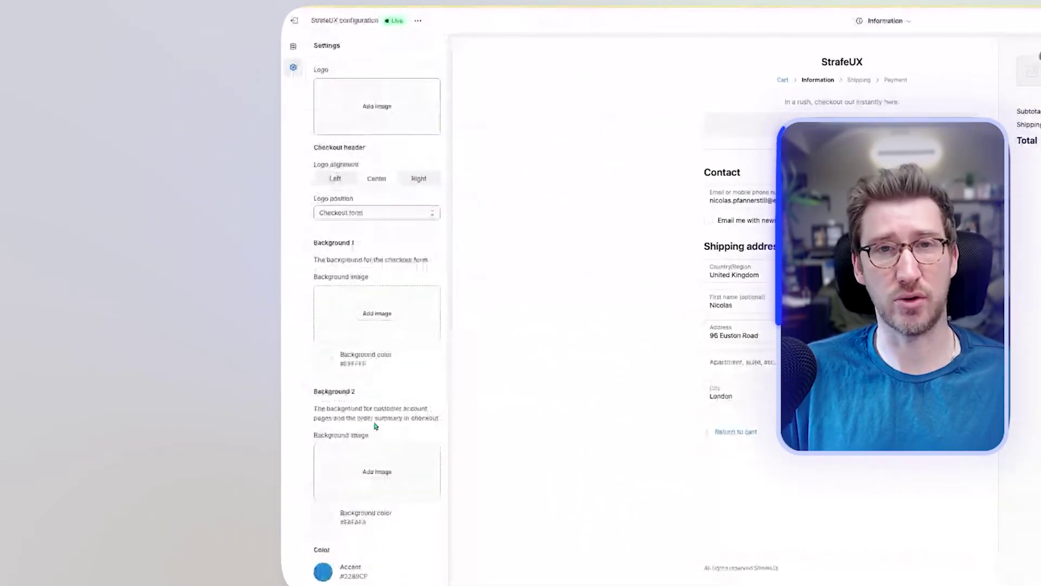
scroll(421, 167, down, 1)
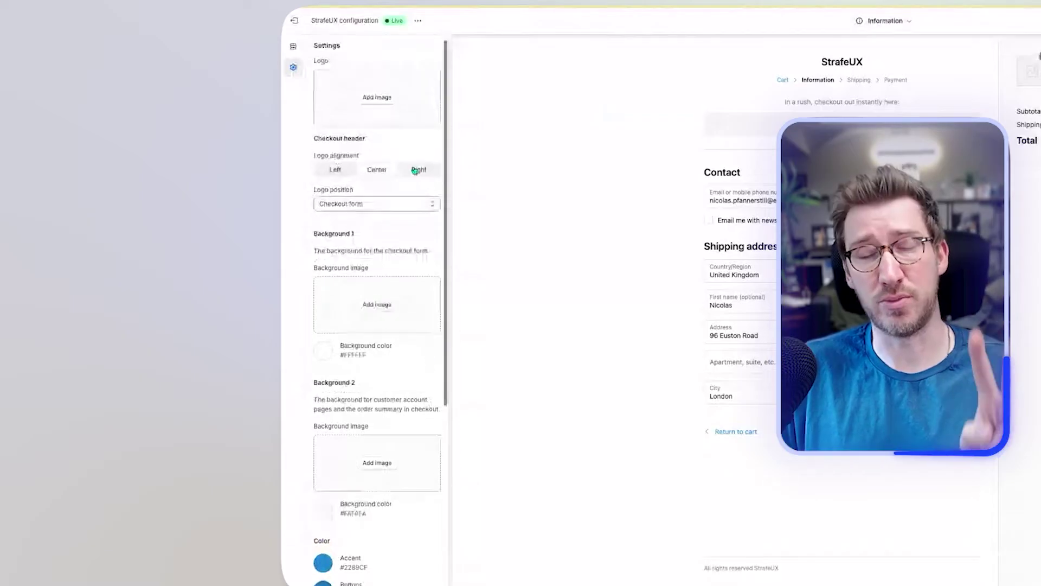
click(377, 98)
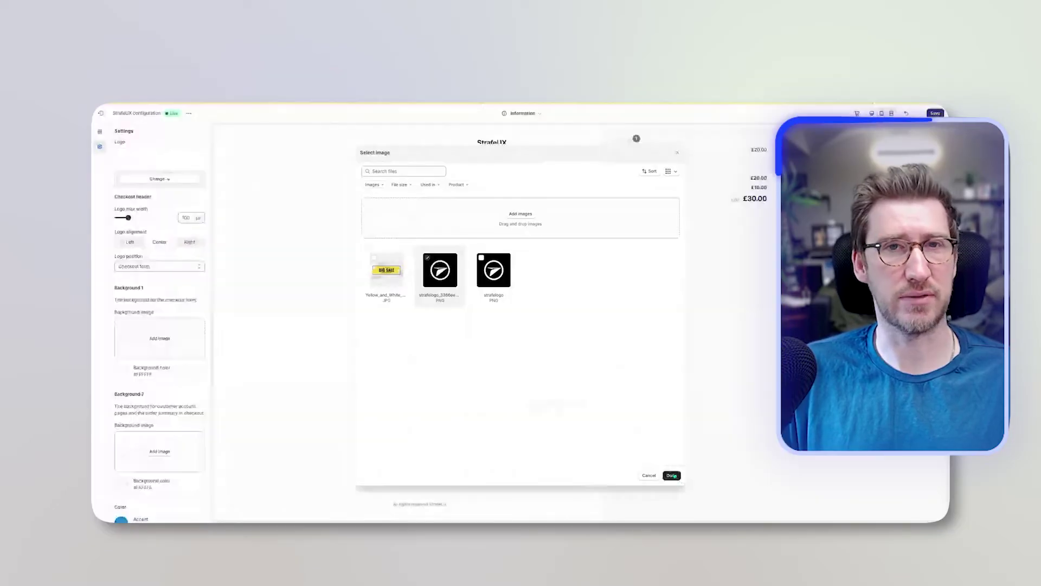
click(437, 239)
click(671, 436)
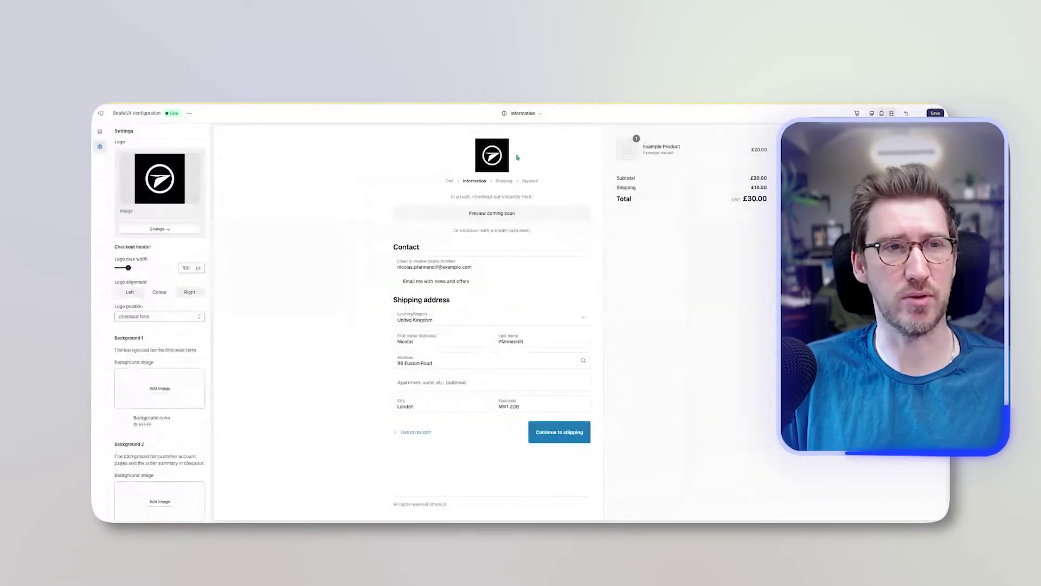
Set the logo max width to 90 px and try left and right alignment for the logo.
mouse_move(129, 270)
mouse_down()
mouse_move(168, 270)
mouse_move(126, 267)
mouse_up()
click(130, 293)
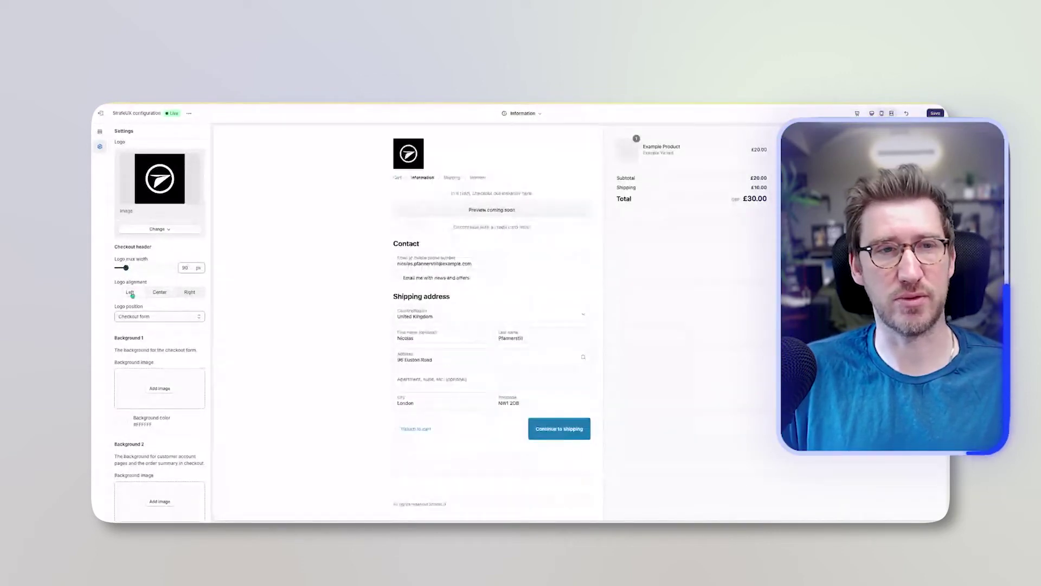
click(187, 293)
Compare the available logo positions in the checkout preview and set the logo position to Full width.
click(167, 318)
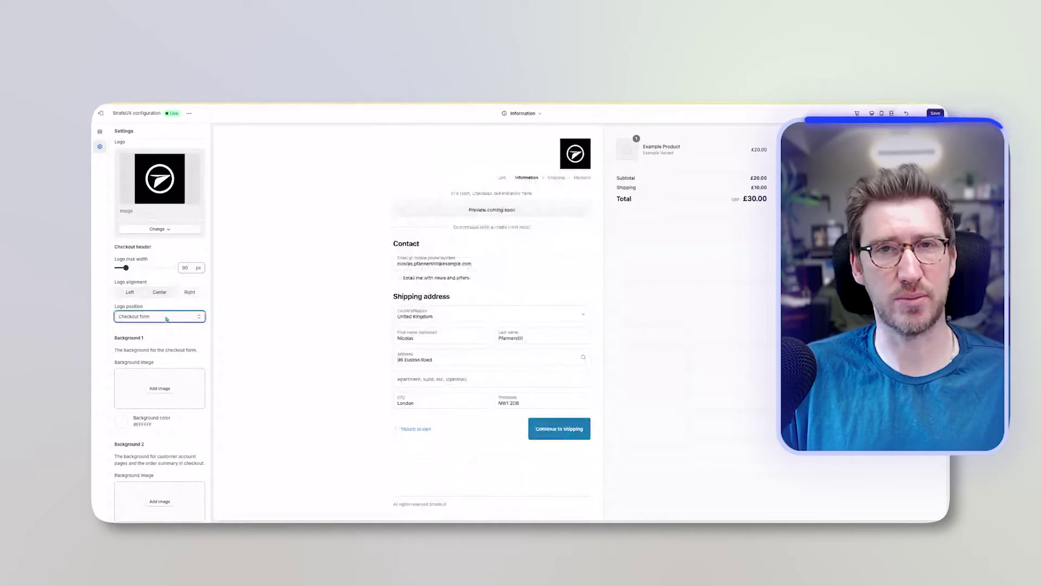
key(Down)
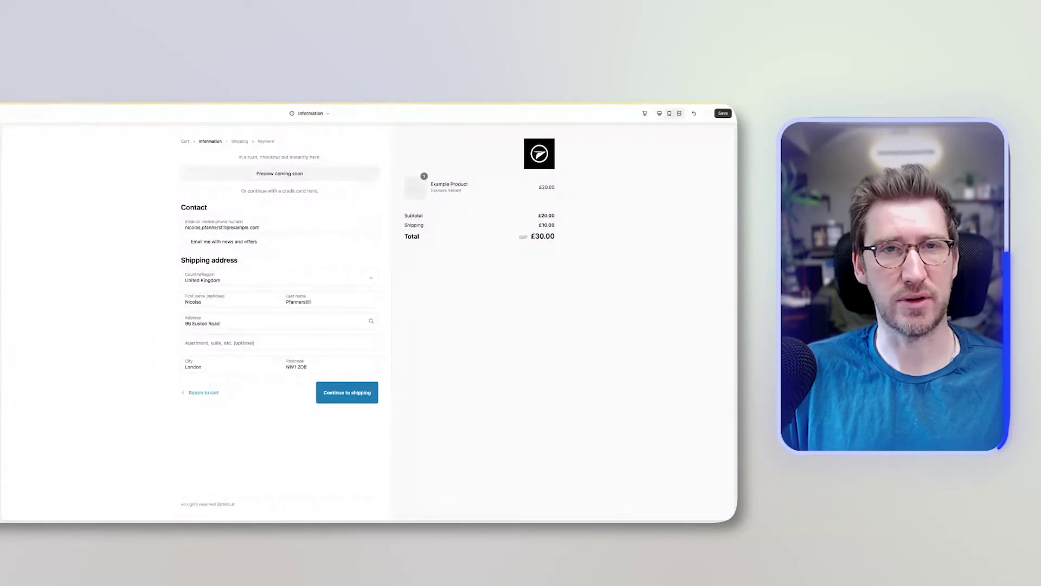
key(Up)
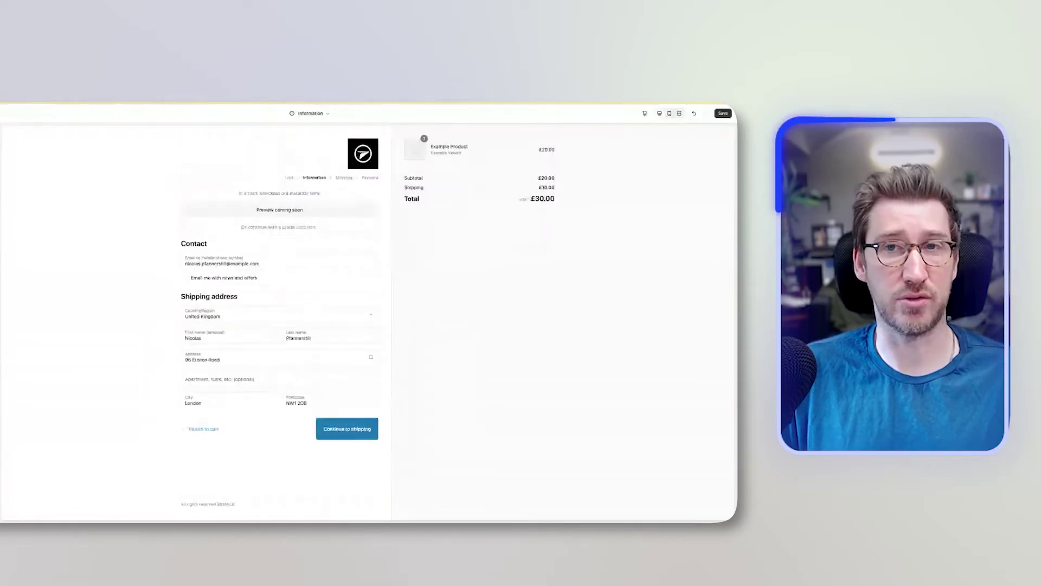
key(Down)
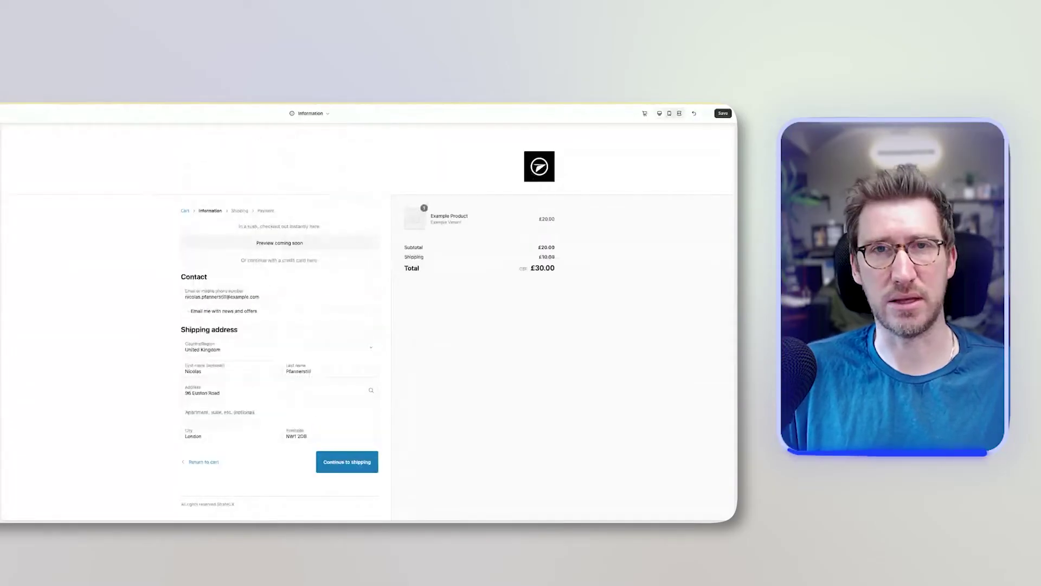
key(Down)
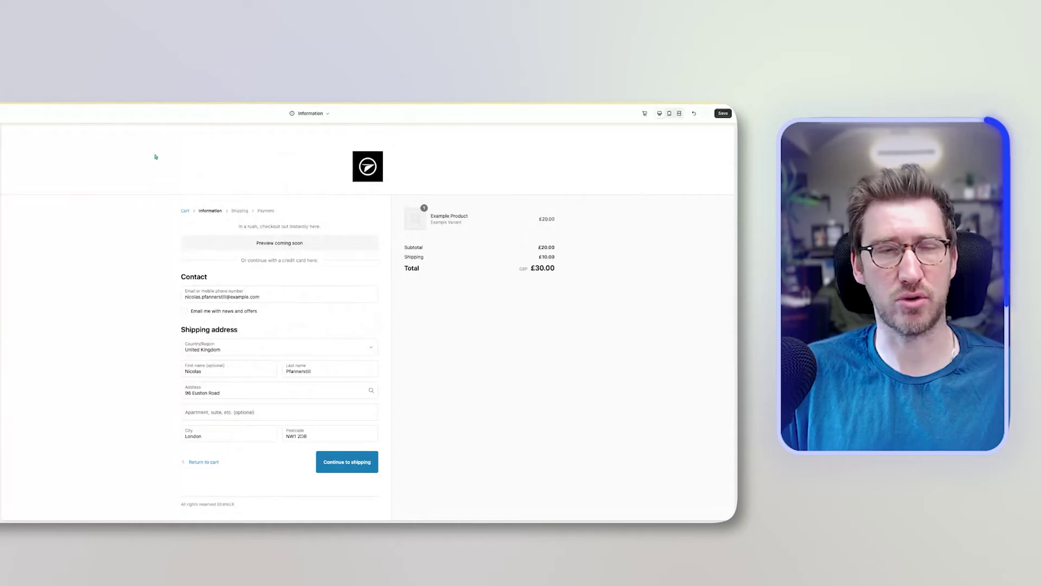
key(Down)
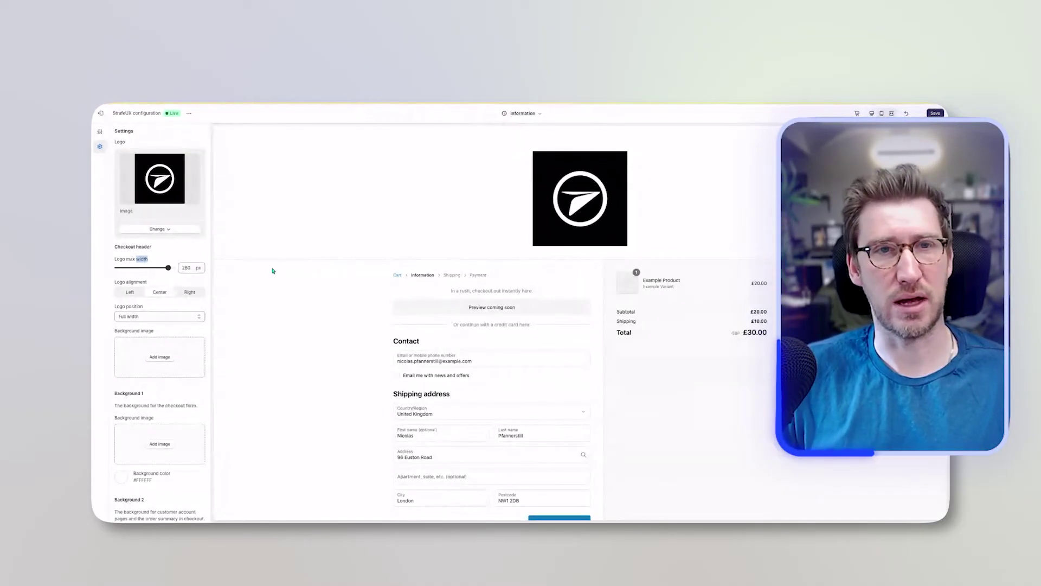
Replace the checkout logo with the yellow and white JPG image from the store's files.
click(159, 228)
click(151, 238)
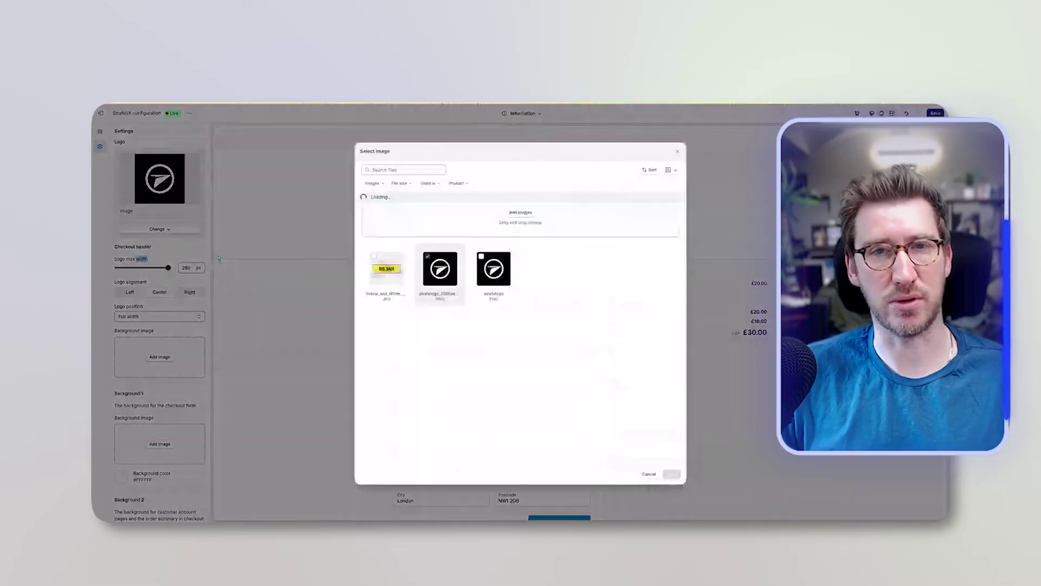
click(390, 280)
click(671, 474)
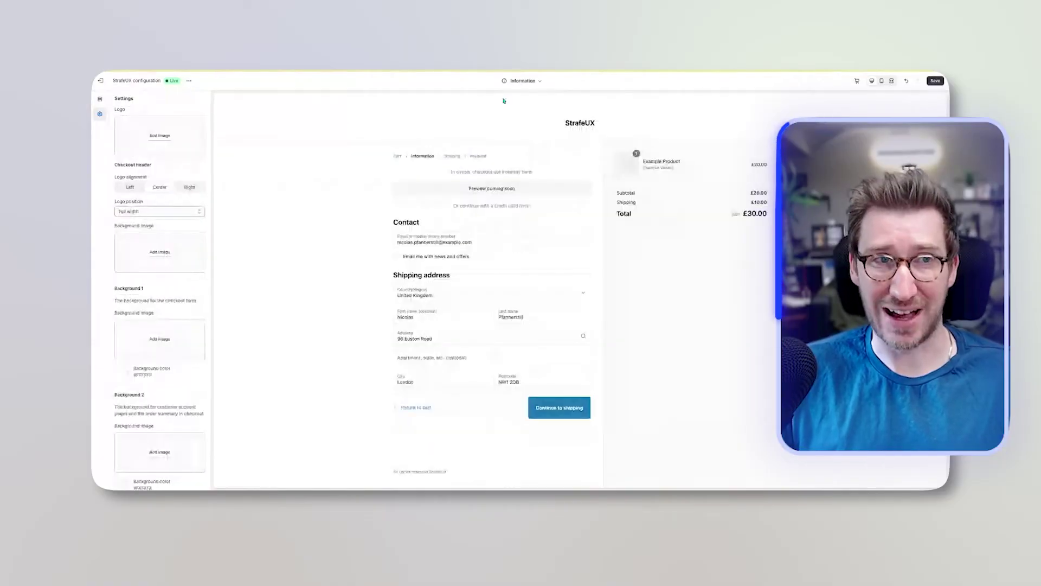
Try a red background color for the checkout form under Background 1.
scroll(160, 186, down, 3)
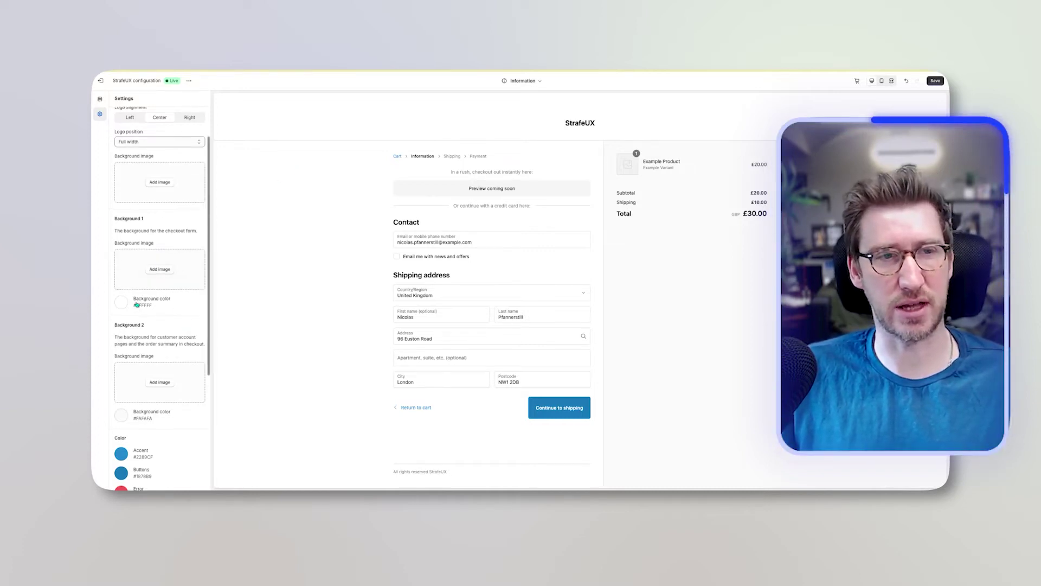
click(162, 303)
click(164, 319)
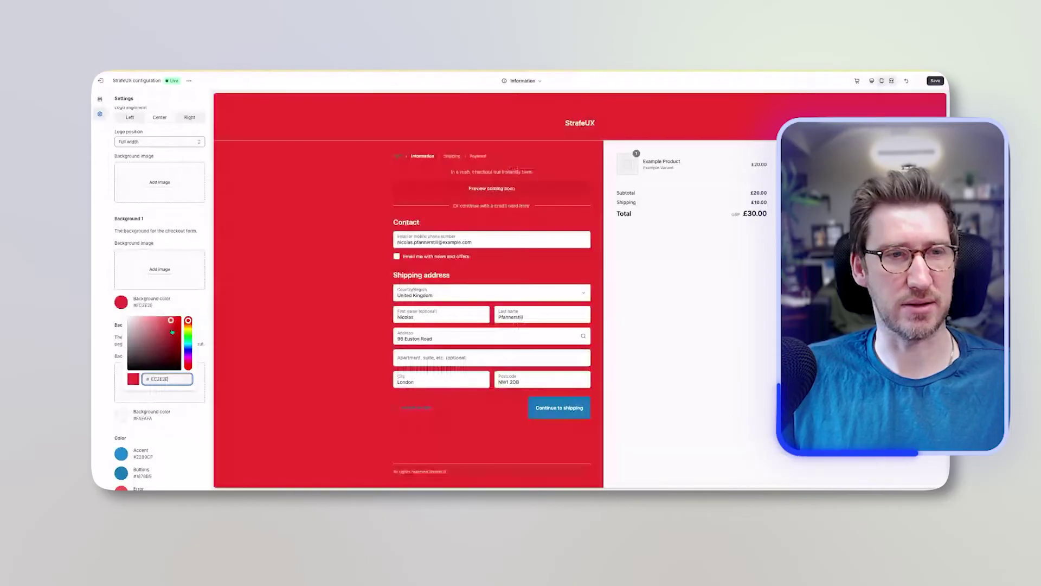
click(205, 302)
scroll(162, 315, down, 5)
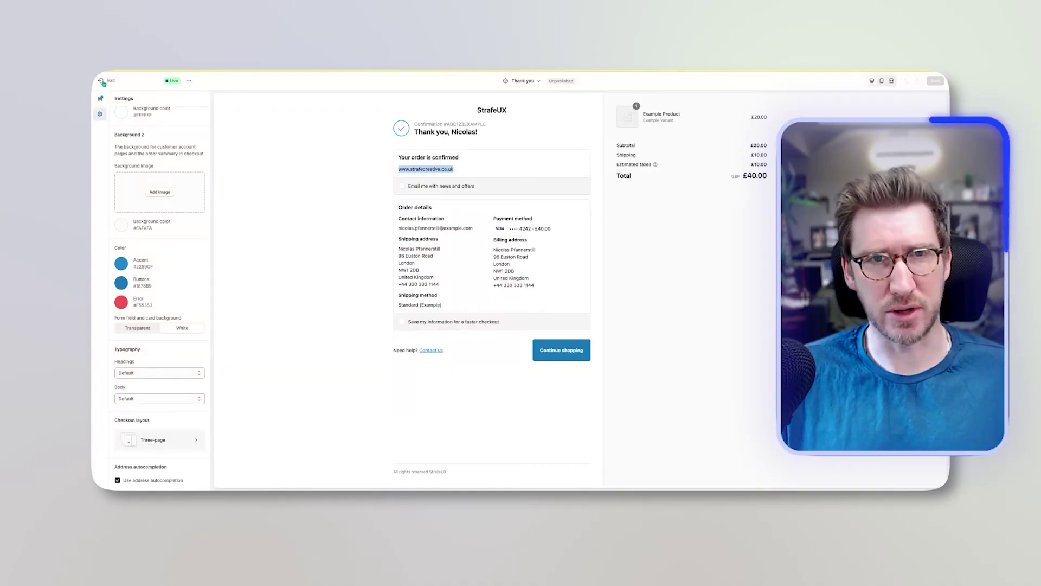
Reopen the live StrafeUX checkout configuration on the Thank you page and select the text under "Your order is confirmed".
click(101, 82)
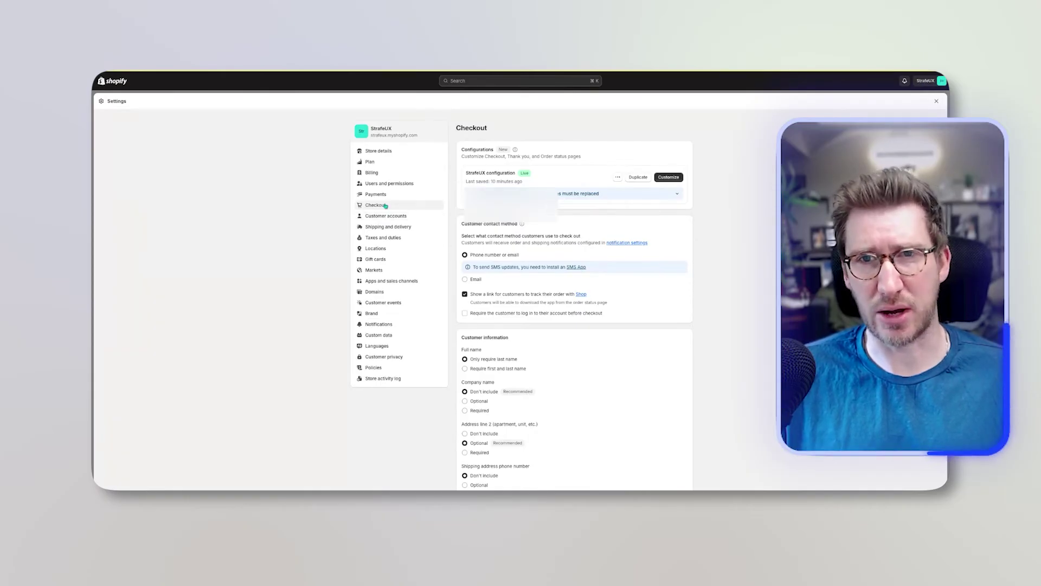
click(672, 179)
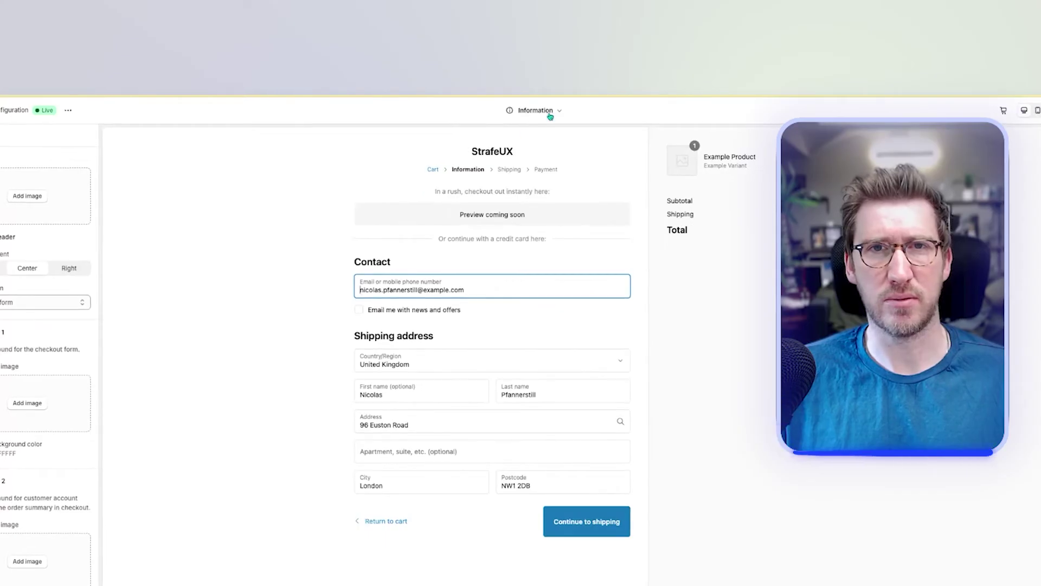
click(549, 114)
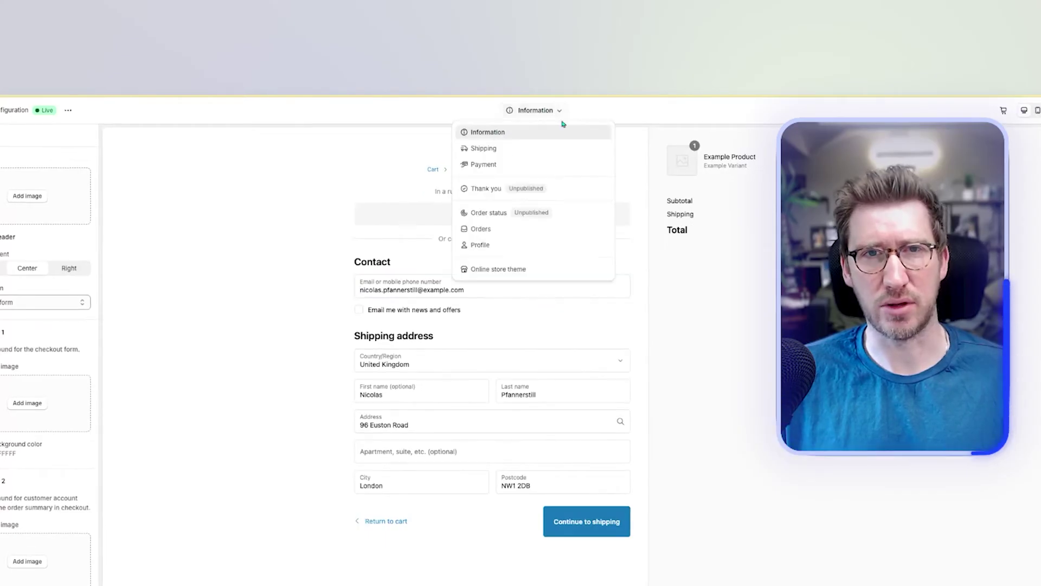
click(492, 189)
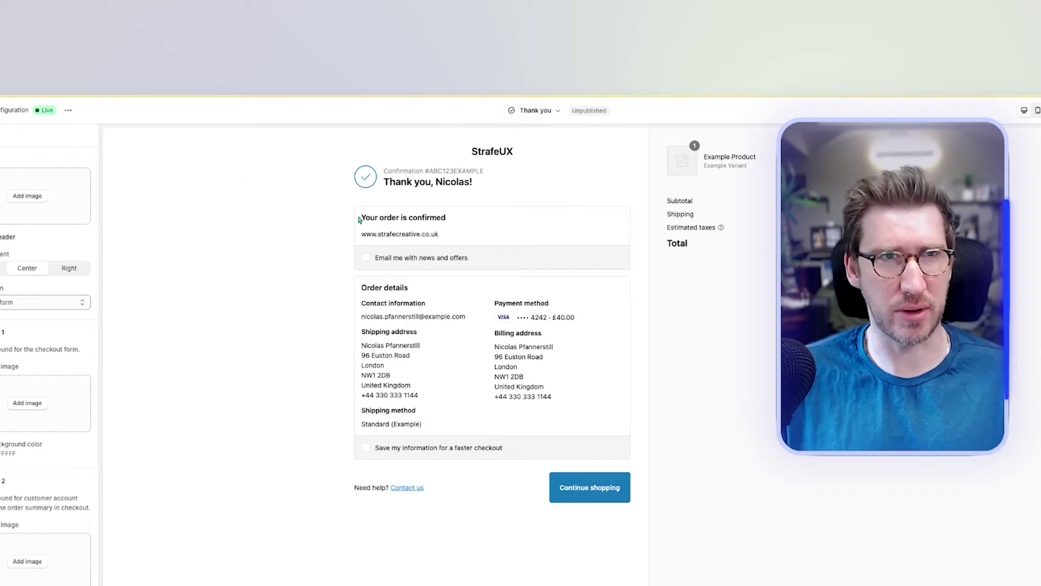
mouse_move(362, 217)
mouse_down()
mouse_move(470, 219)
mouse_move(360, 235)
mouse_up()
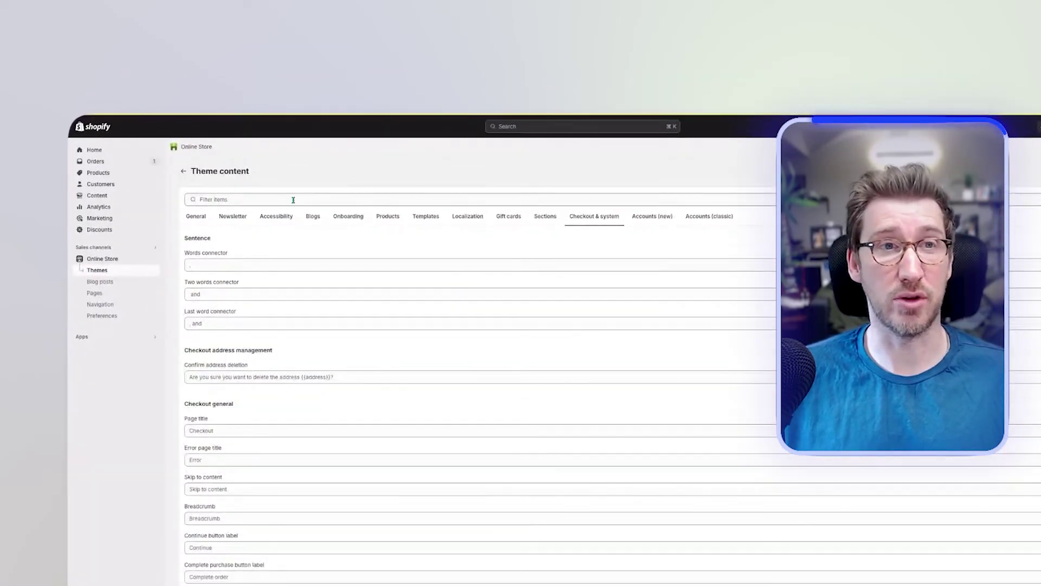
click(244, 199)
text(than)
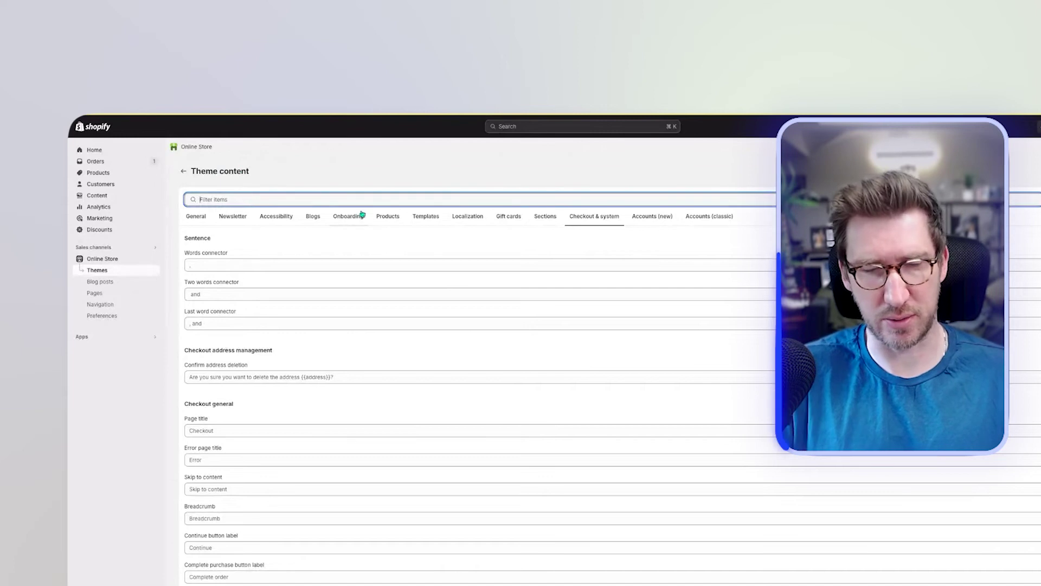
text(kyou)
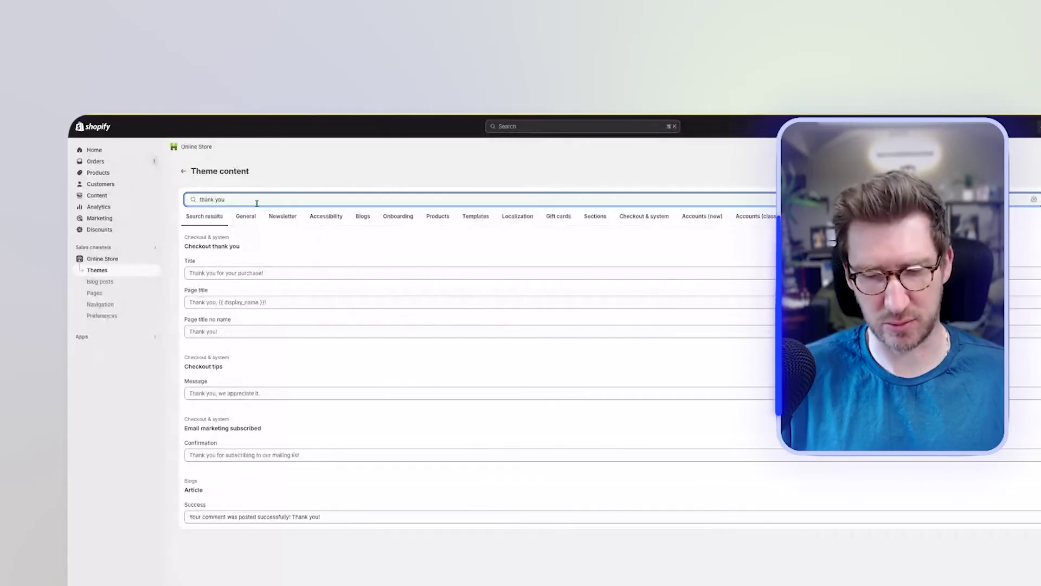
drag(242, 202, 179, 200)
text(www.strafecreative.co.uk)
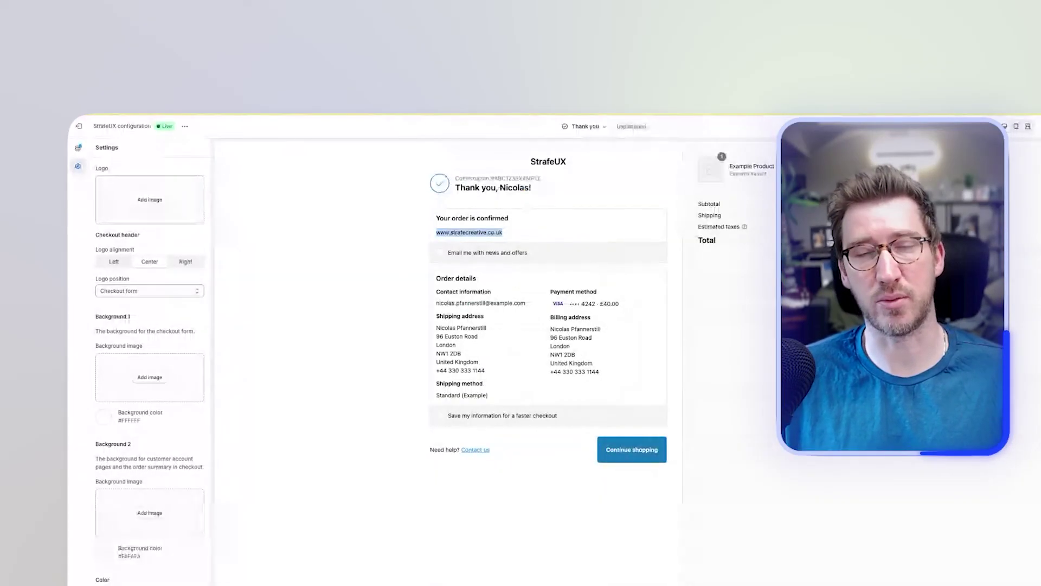
Reload the Thank you page preview and highlight the message under "Your order is confirmed" to check its wording.
key(ctrl+r)
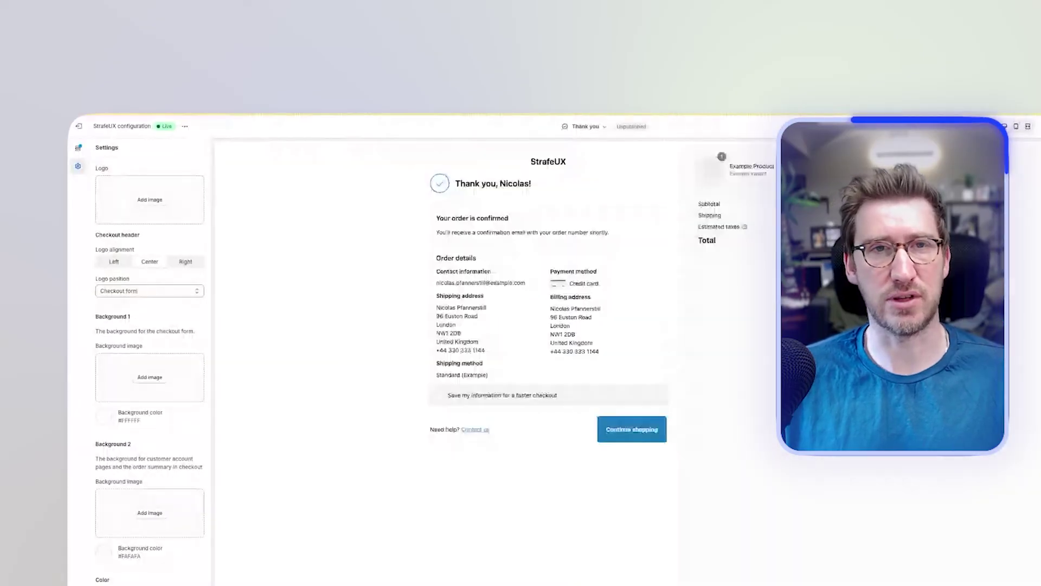
drag(574, 233, 439, 233)
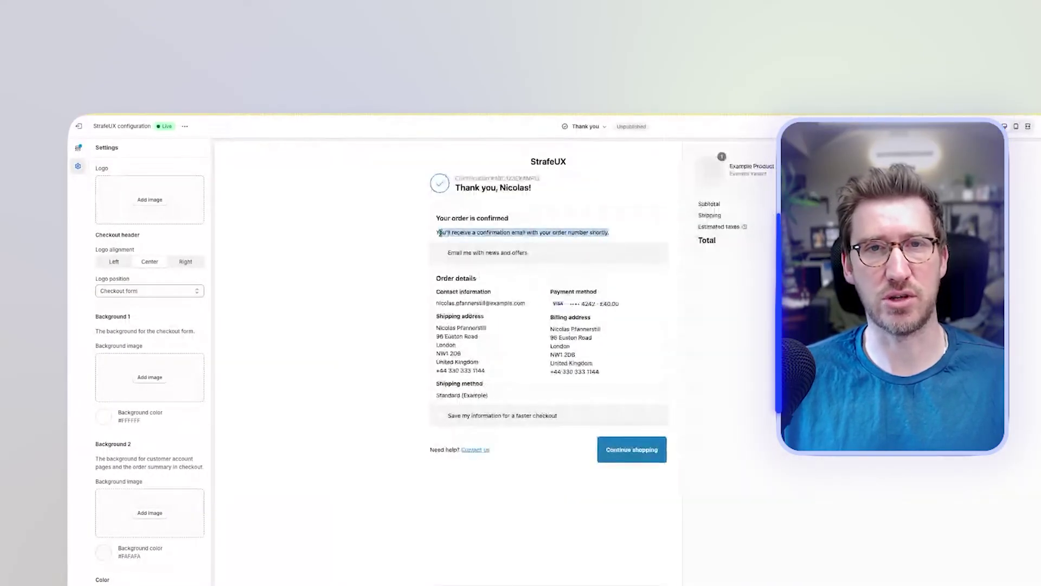